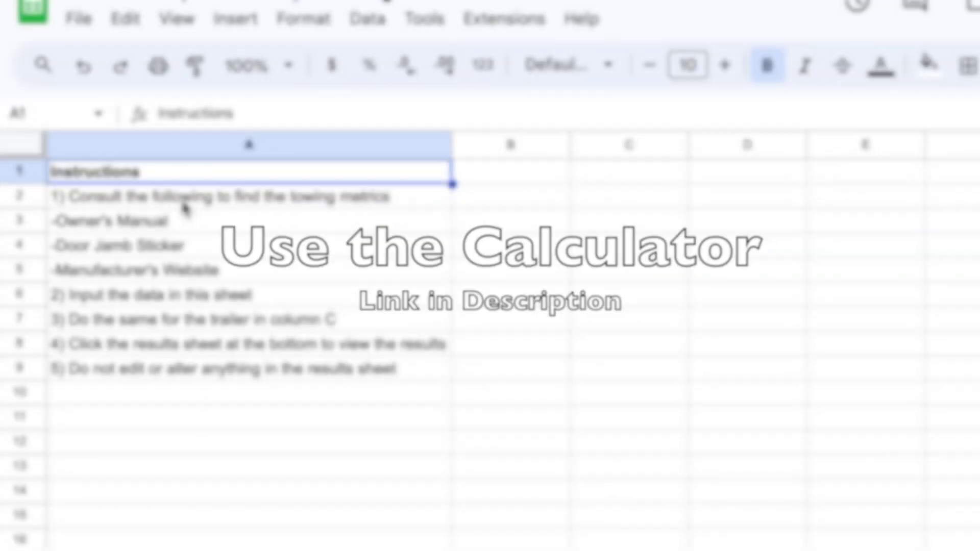
Read the instructions on sourcing truck specs: owner's manual, door jamb sticker and manufacturer's website
left_click(185, 205)
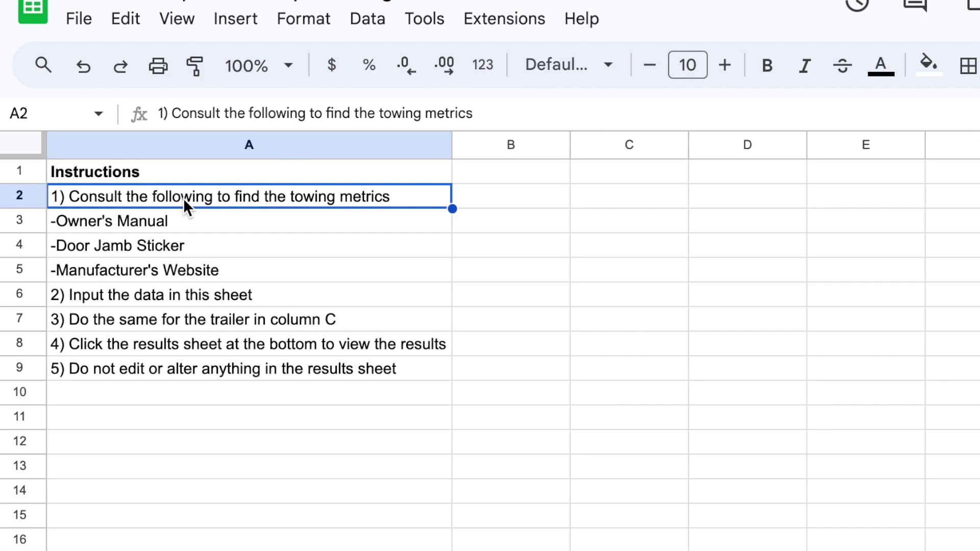
left_click(183, 218)
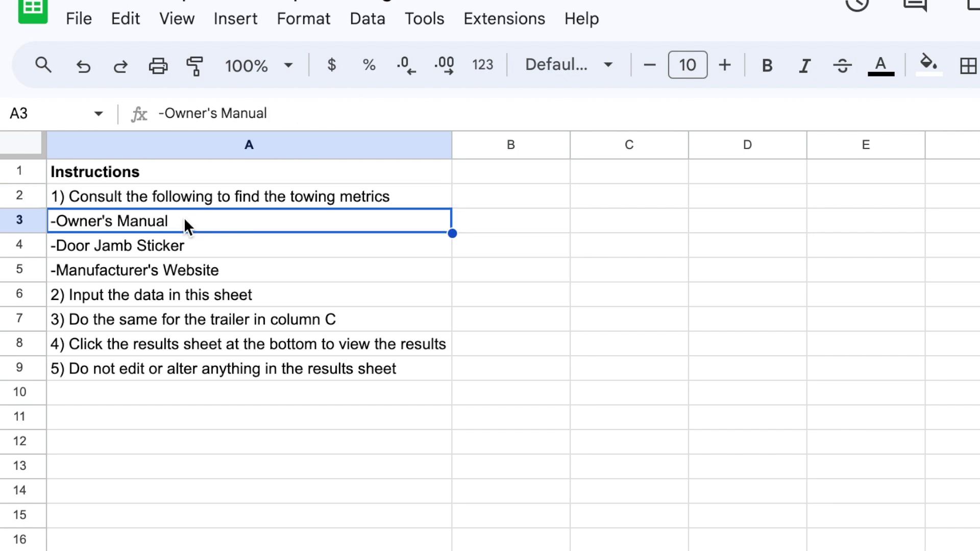
left_click(182, 242)
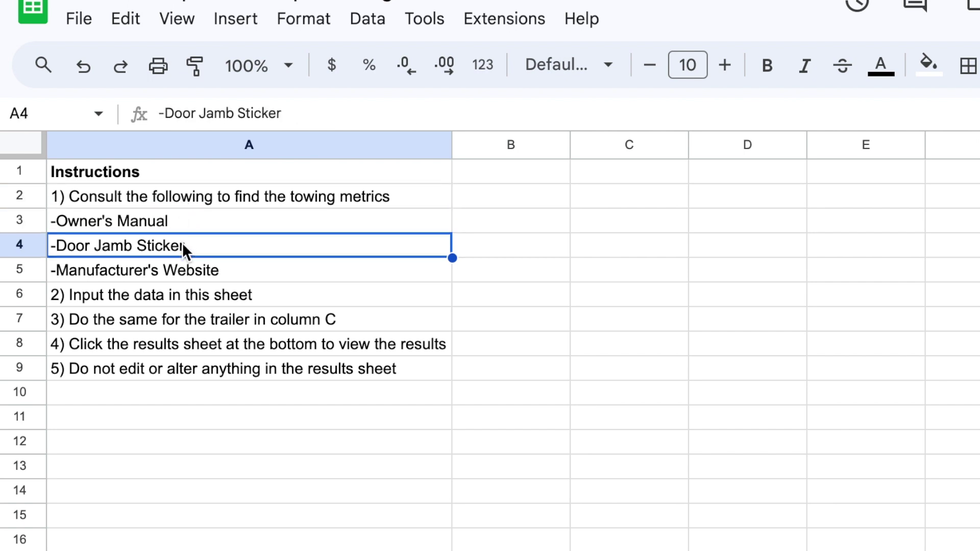
left_click(185, 271)
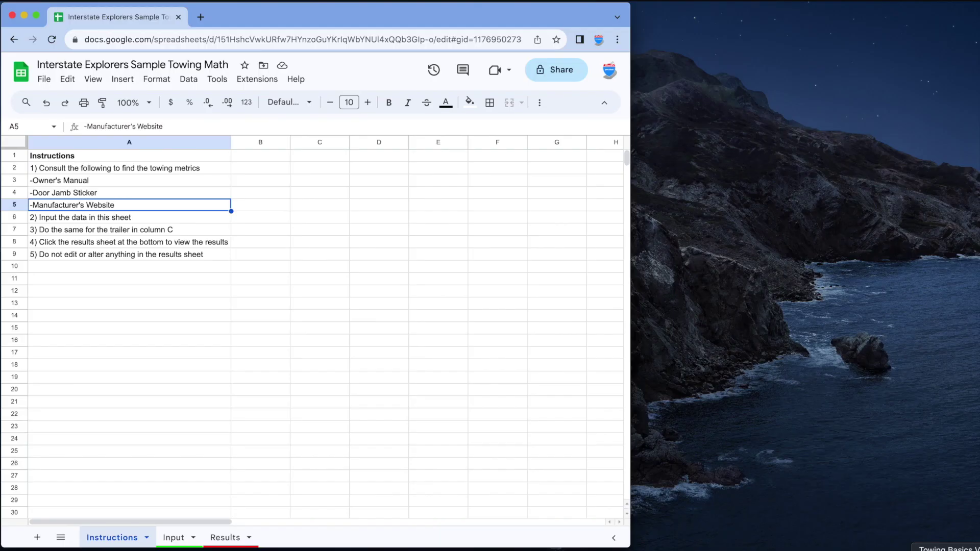
Open the trailering sticker photo and trailer specs screenshot, then read the data-entry and results steps
key("super+Tab")
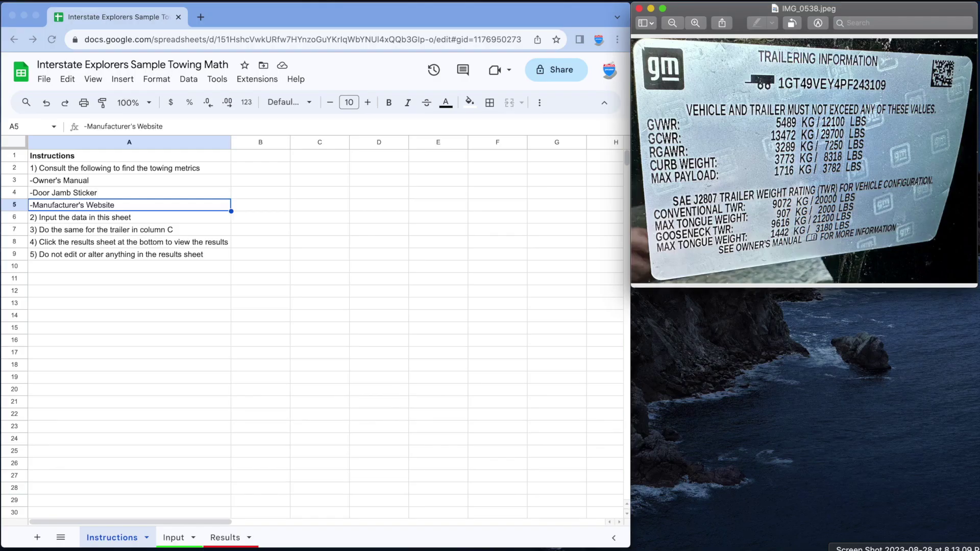
double_click(898, 548)
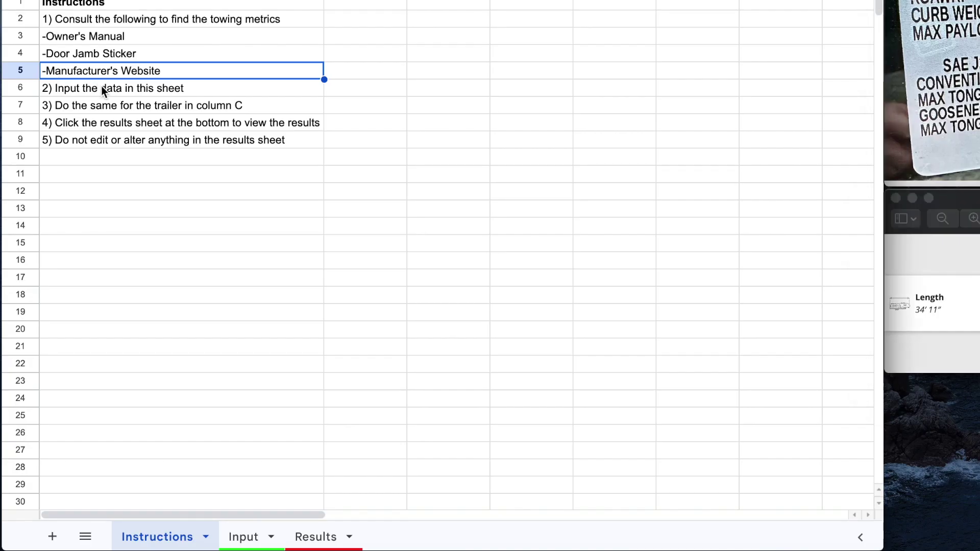
left_click(76, 215)
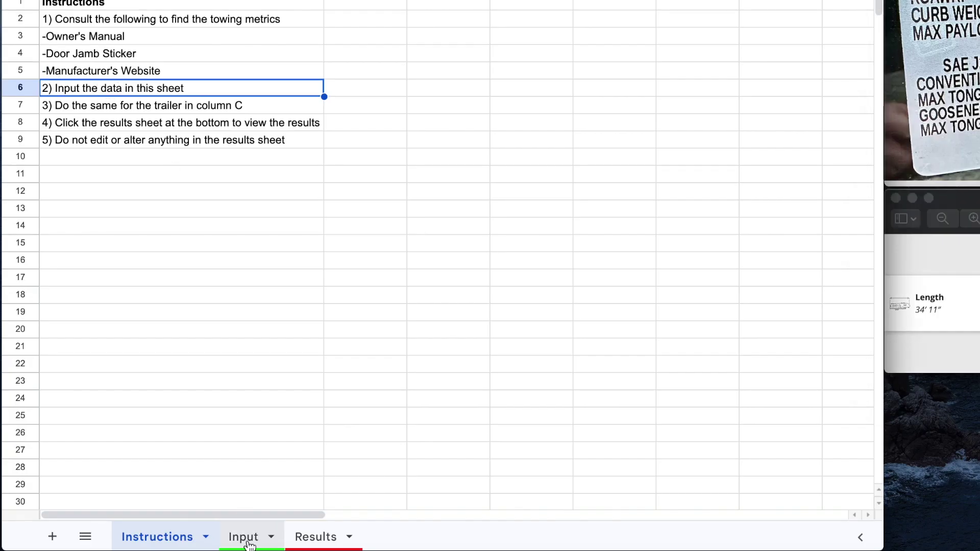
left_click(185, 109)
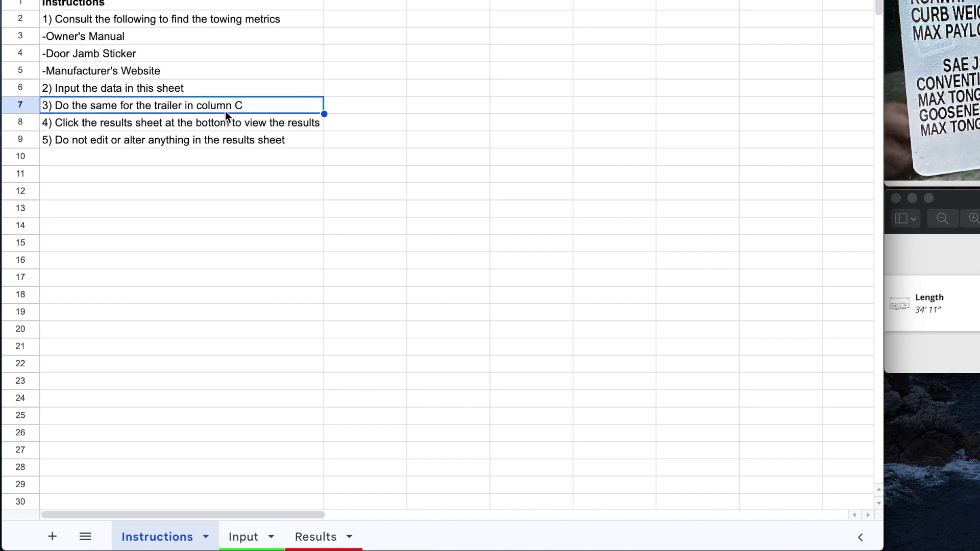
left_click(197, 126)
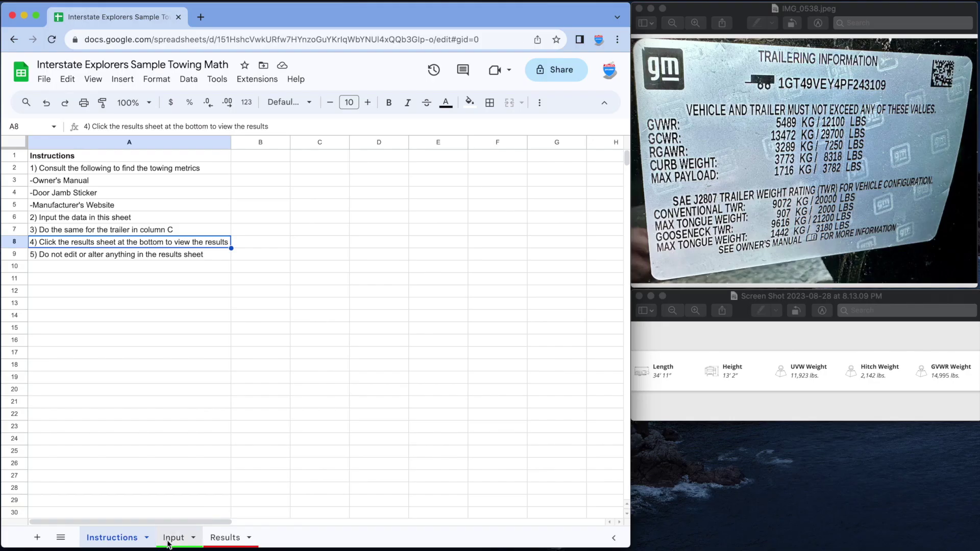
On the Input sheet, enter a Curb Weight of 8,318 in B2
left_click(243, 537)
key("Down")
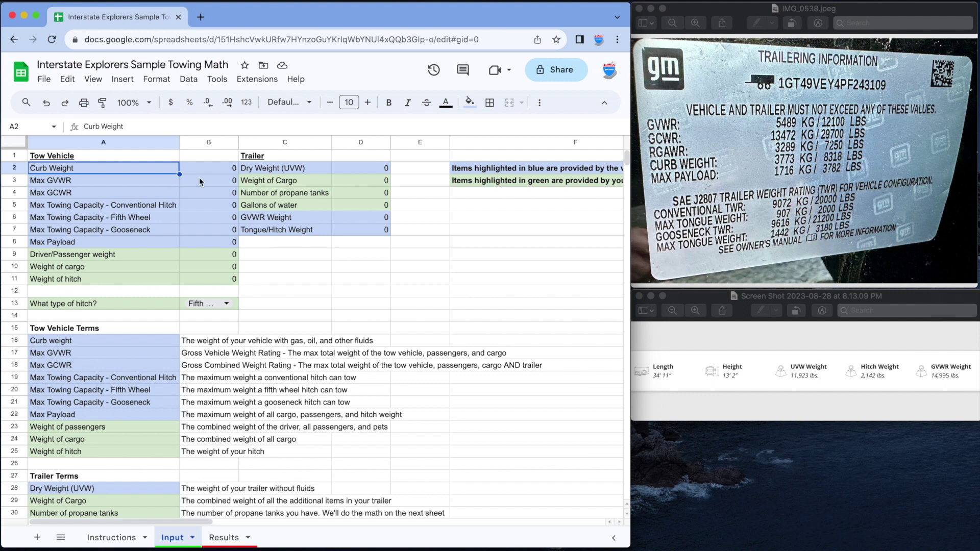
left_click(230, 169)
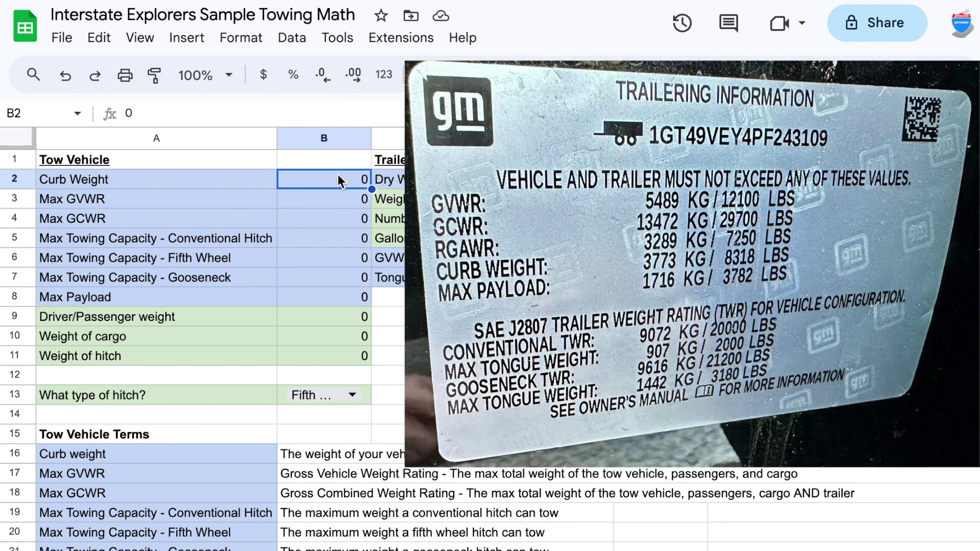
type("8,31")
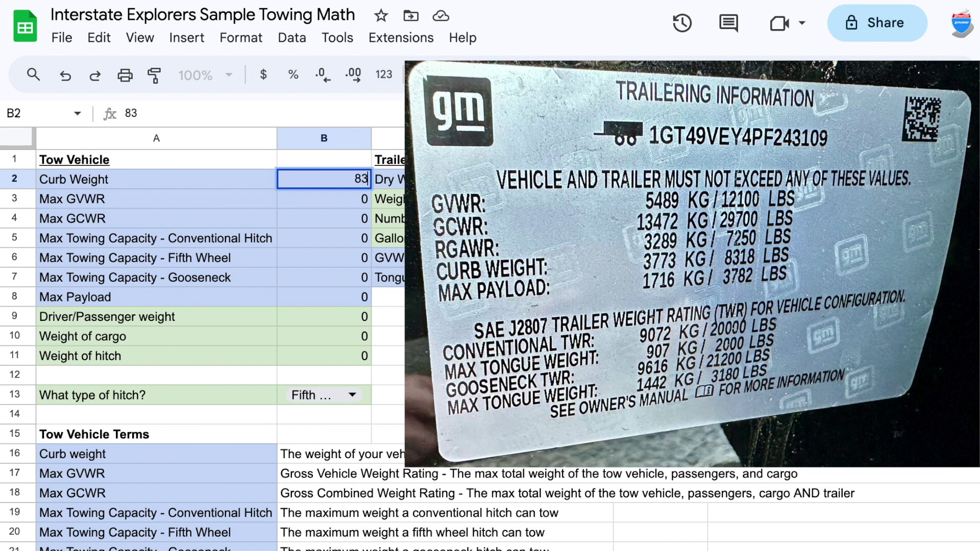
type("8")
key("Return")
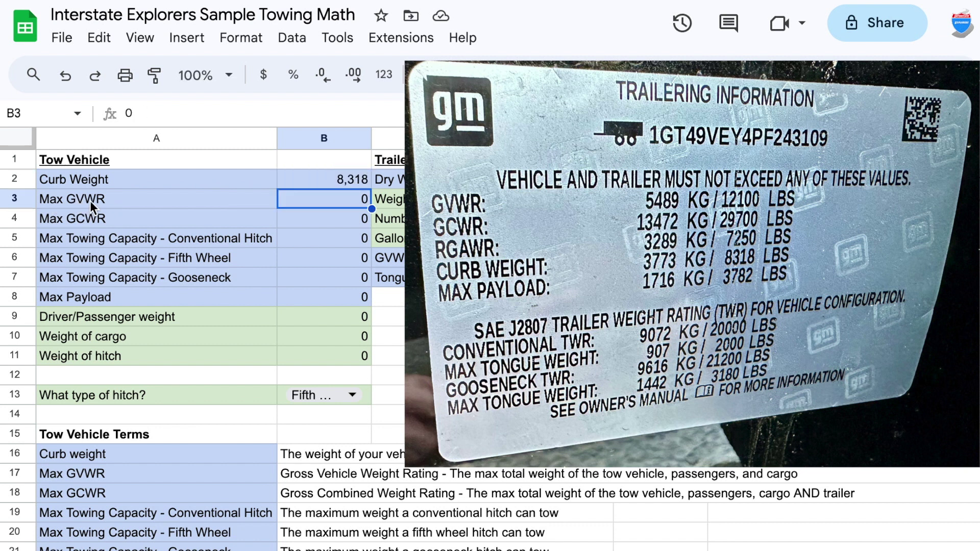
Enter Max GVWR 12,100 and Max GCWR 29,700 below it
left_click(346, 478)
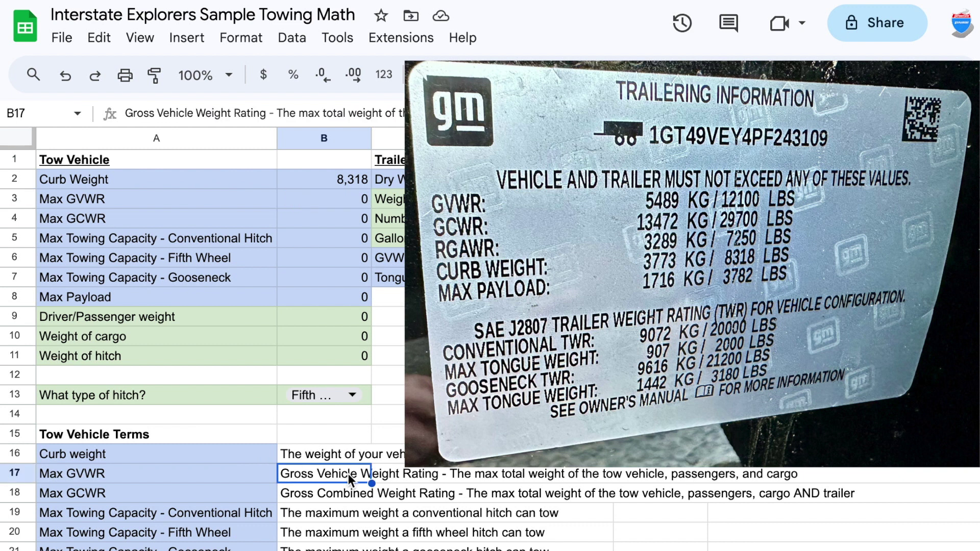
left_click(330, 202)
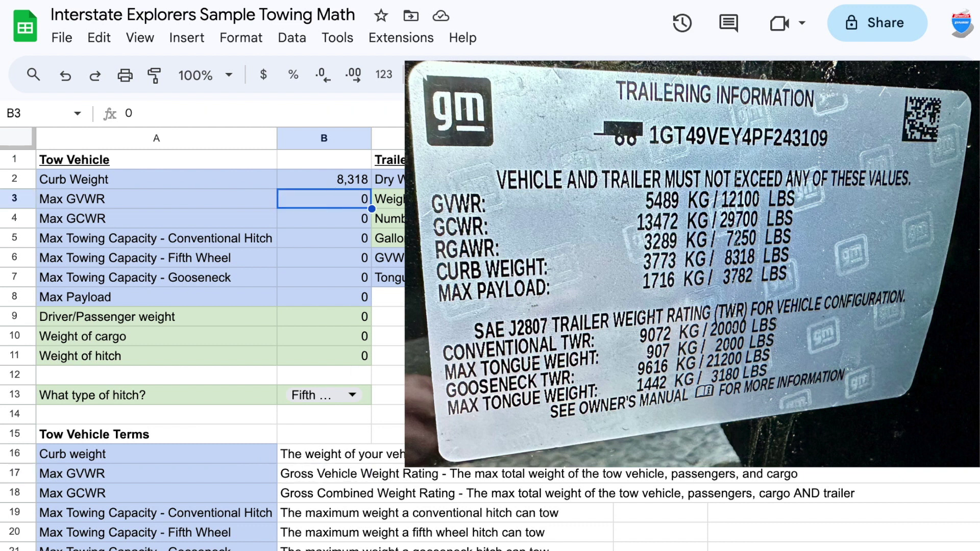
type("12100")
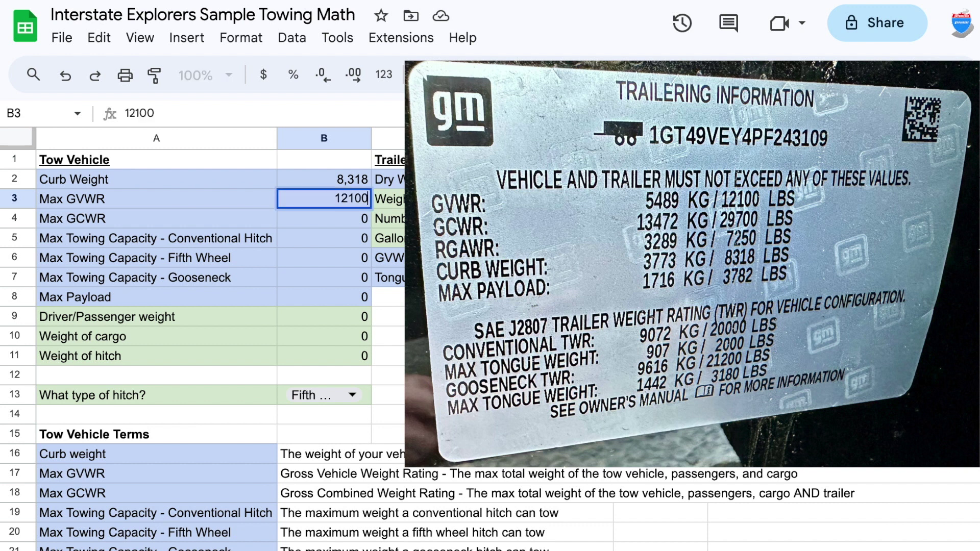
key("Return")
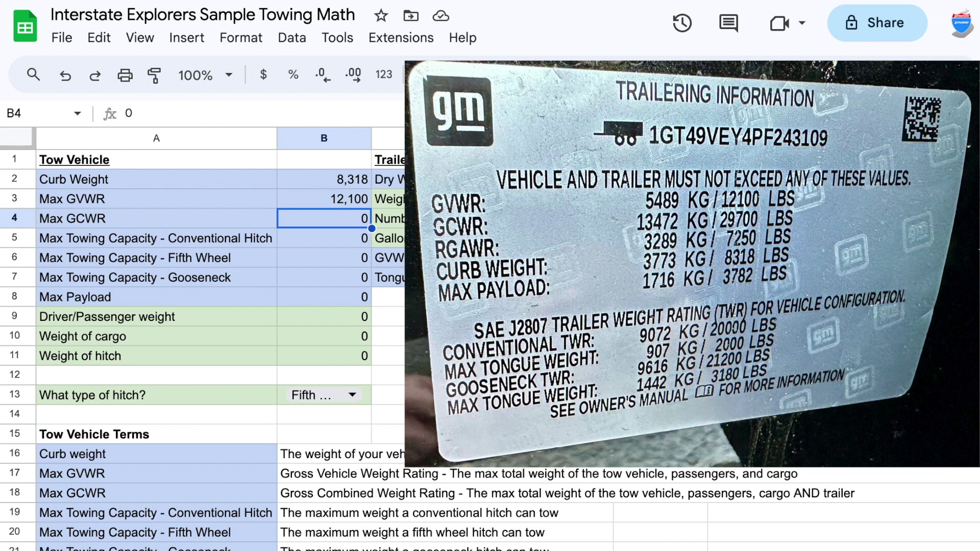
type("29700")
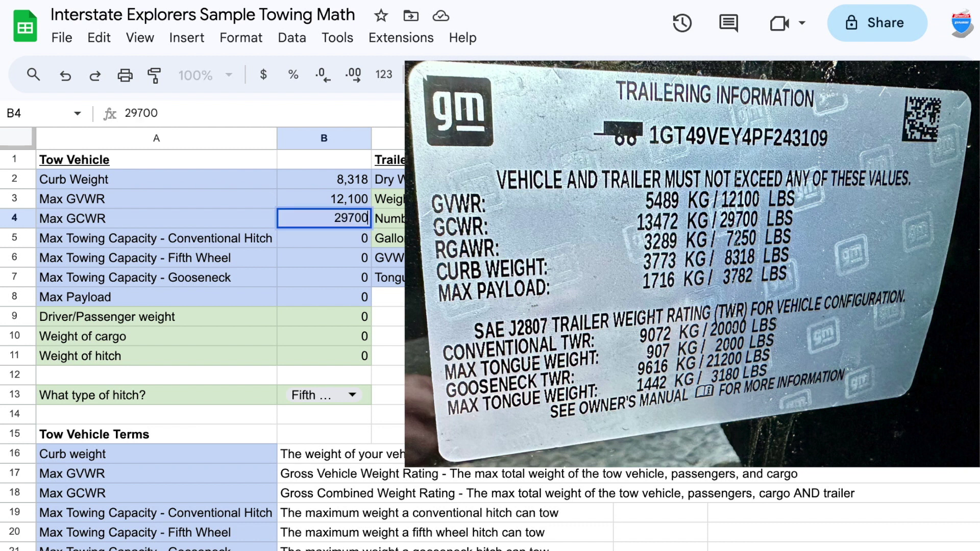
key("Return")
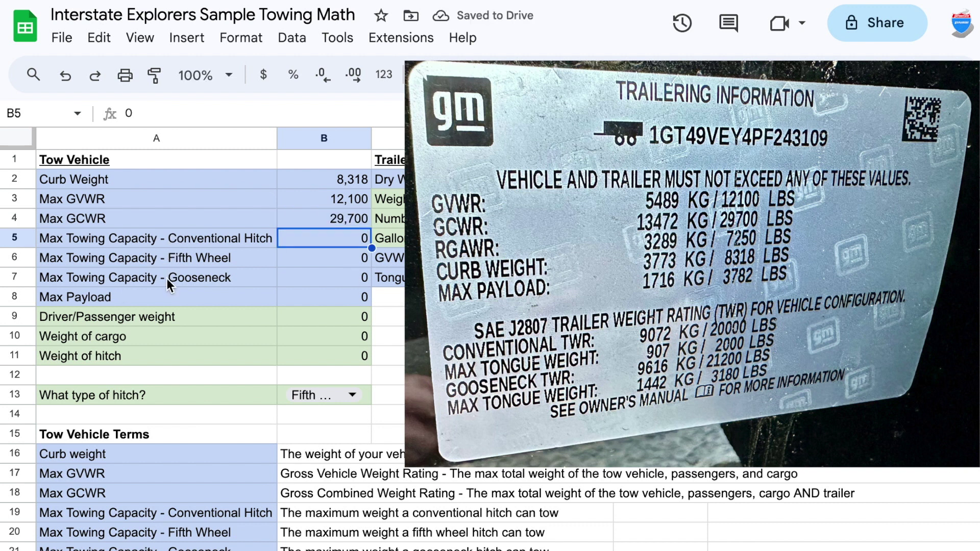
Enter towing capacities from the label: 20,000 conventional, 21,200 gooseneck and 21,200 fifth wheel
left_click(152, 239)
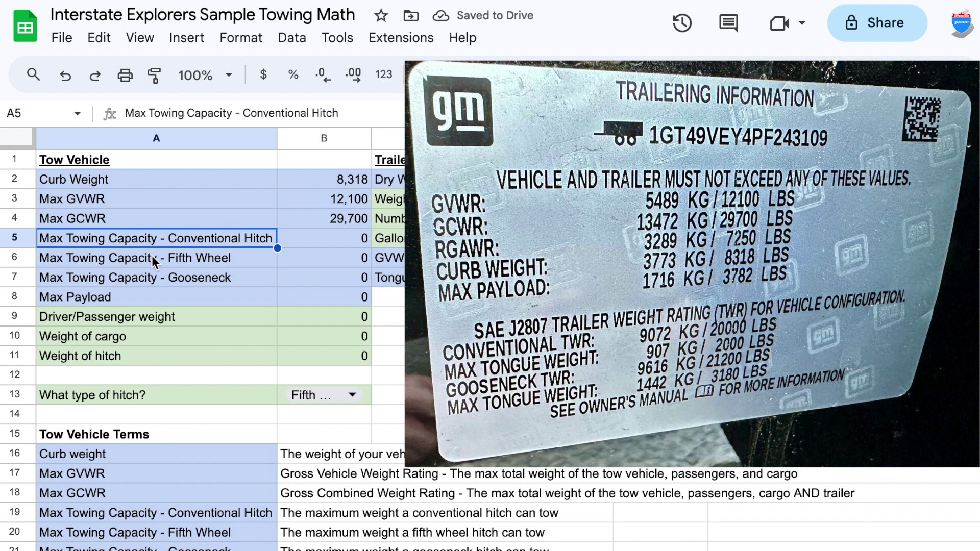
left_click(151, 256)
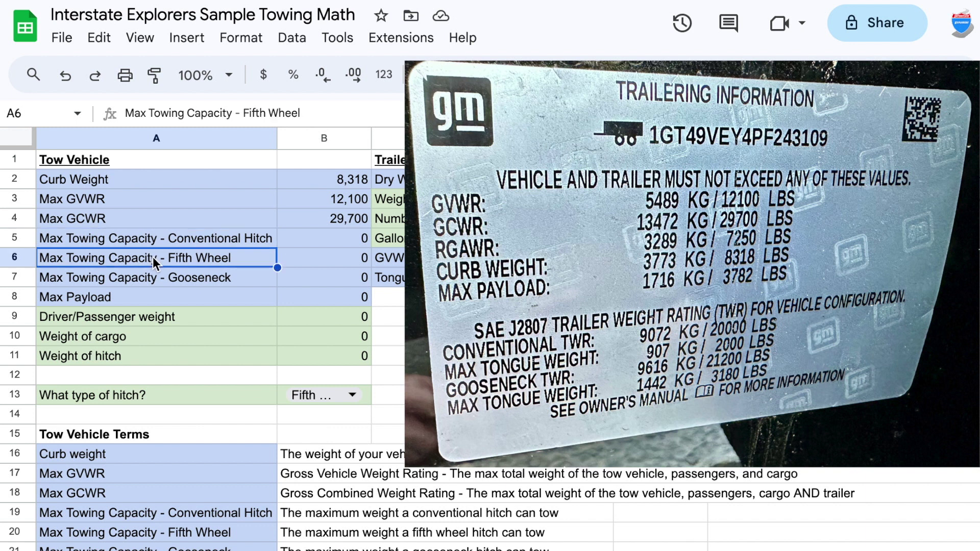
left_click(152, 281)
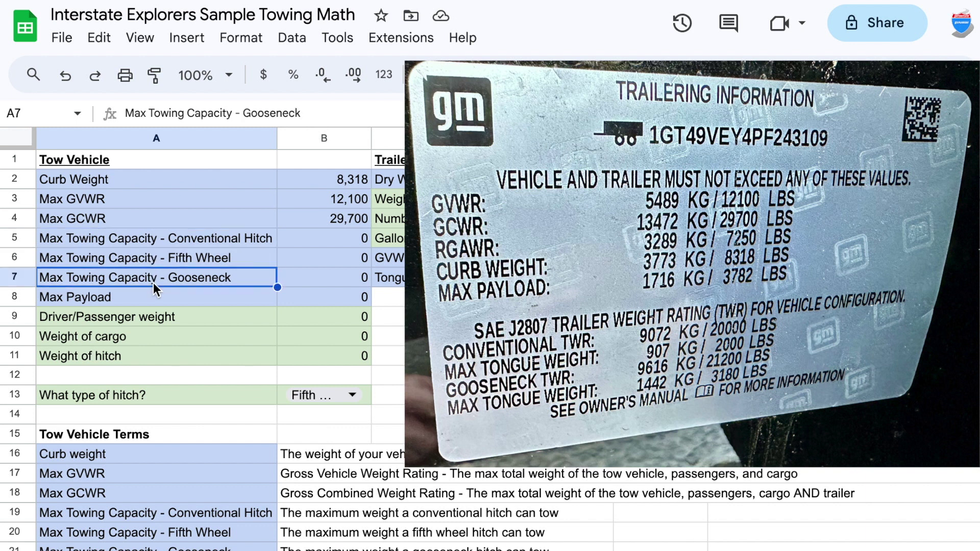
left_click(326, 245)
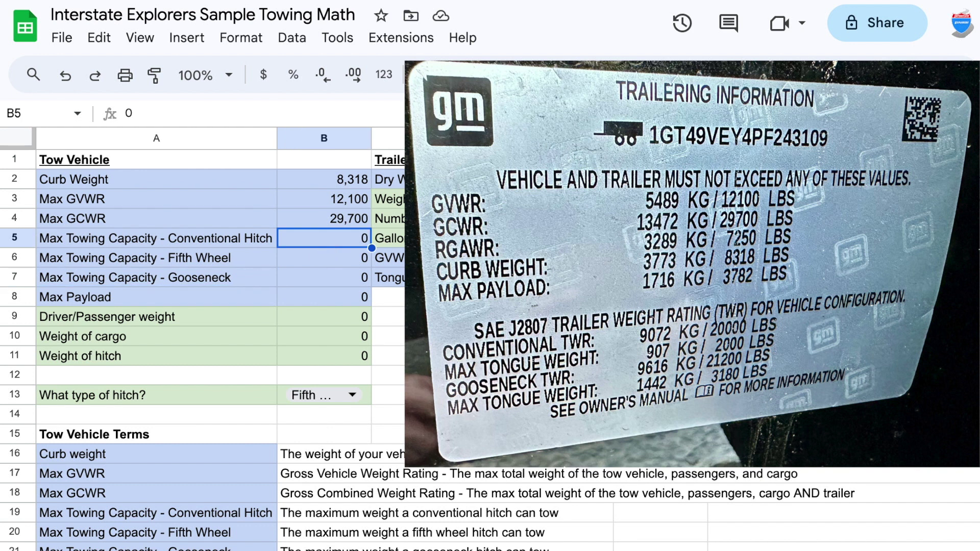
type("20000")
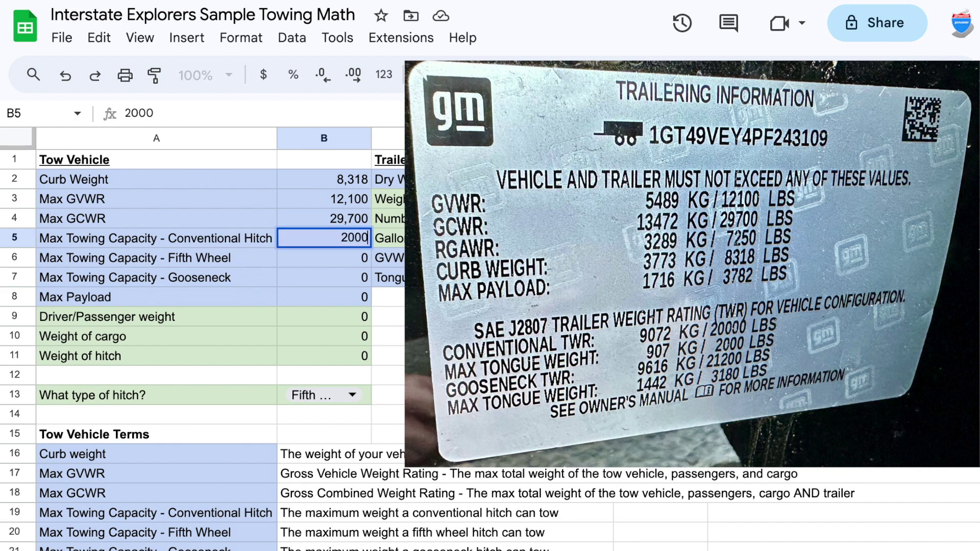
key("Return")
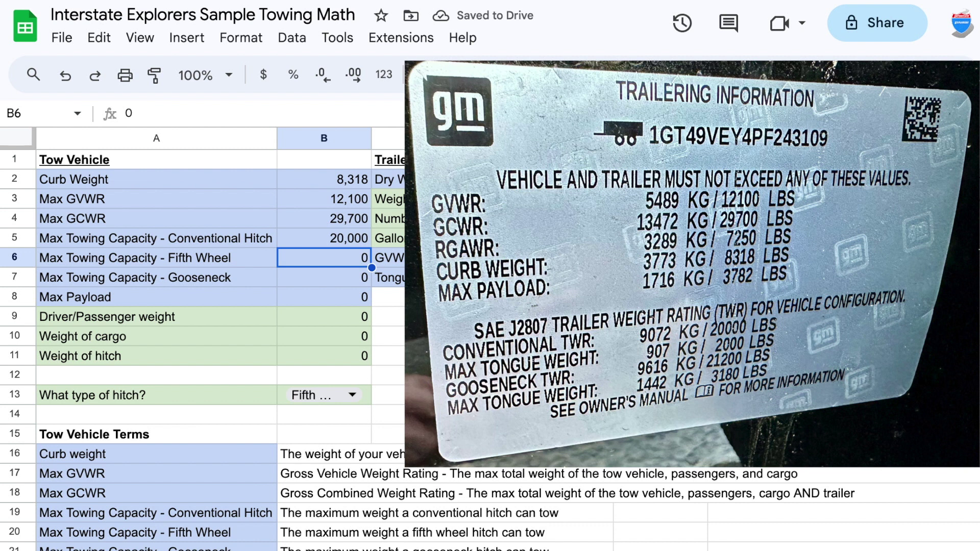
left_click(324, 277)
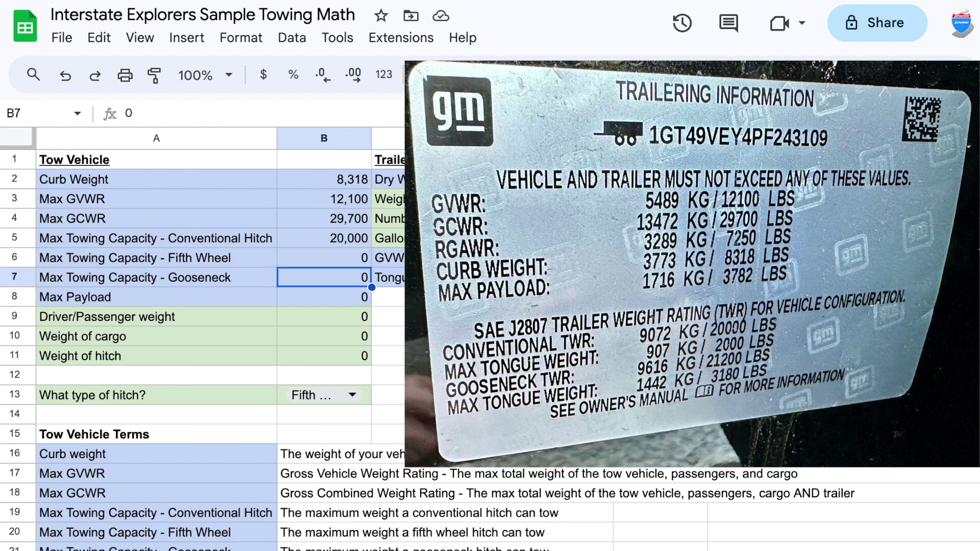
type("21200")
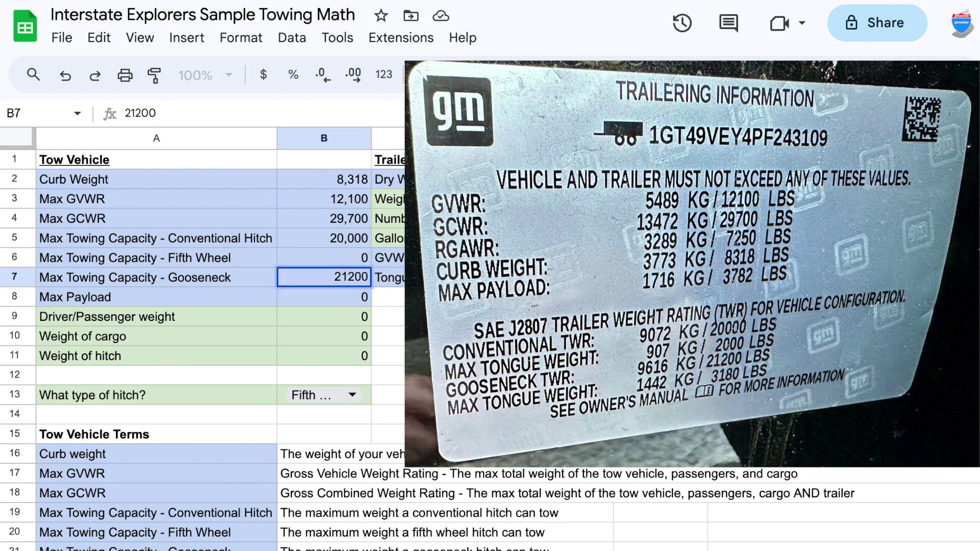
key("Up")
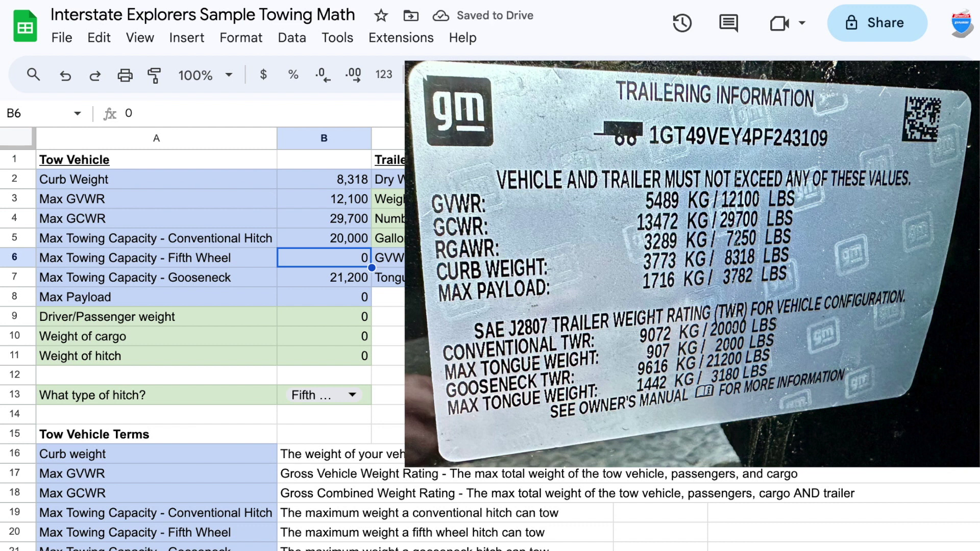
type("21200")
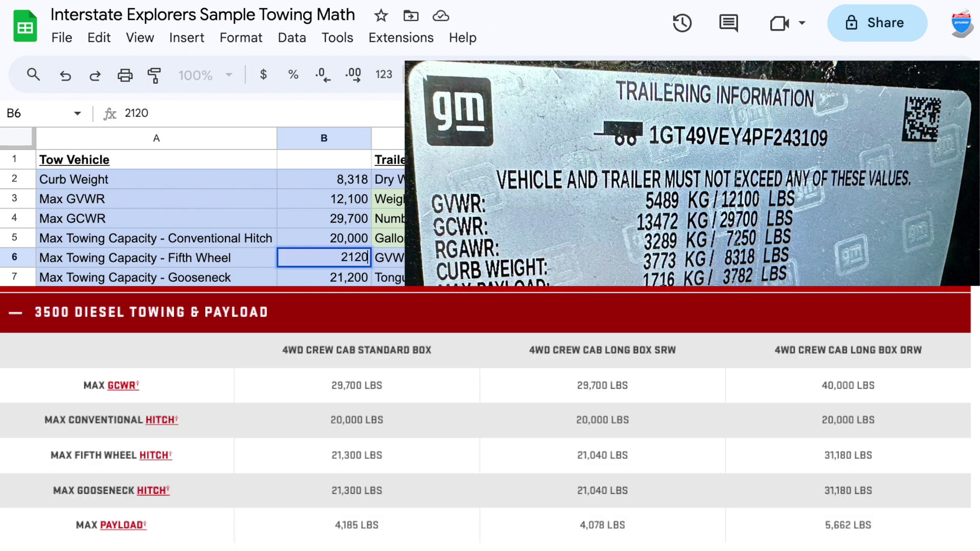
key("Return")
Enter the Max Payload of 3,782 in B8 and move to the Driver/Passenger row
key("Down")
key("Down")
key("Up")
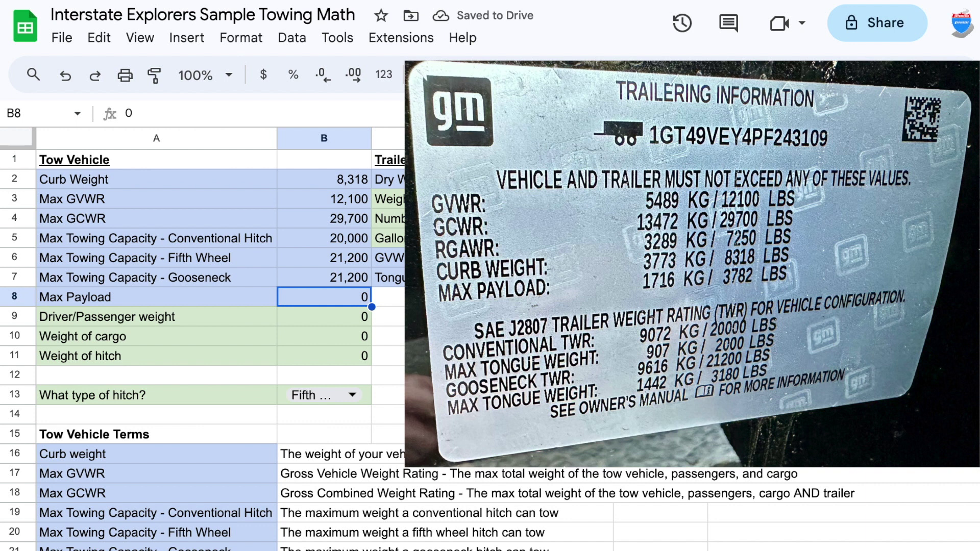
type("3782")
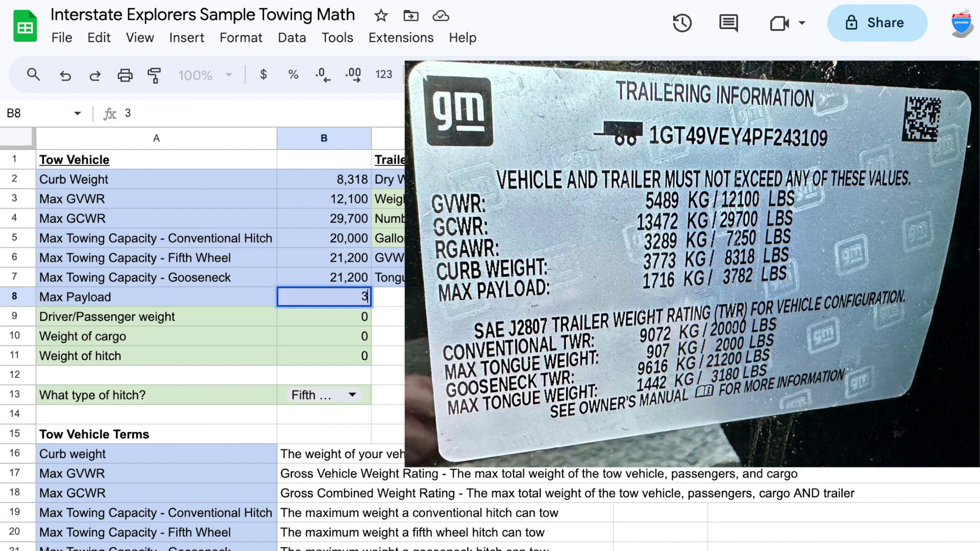
key("Return")
key("Up")
key("Up")
key("Up")
key("Up")
key("Up")
key("Up")
key("Up")
key("Up")
key("Down")
key("Down")
key("Down")
key("Down")
key("Down")
key("Down")
key("Down")
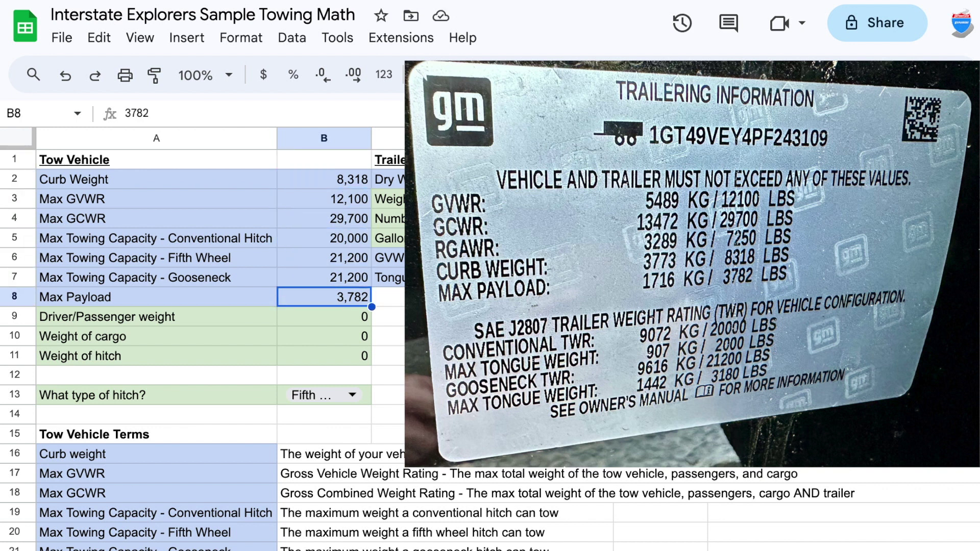
key("Down")
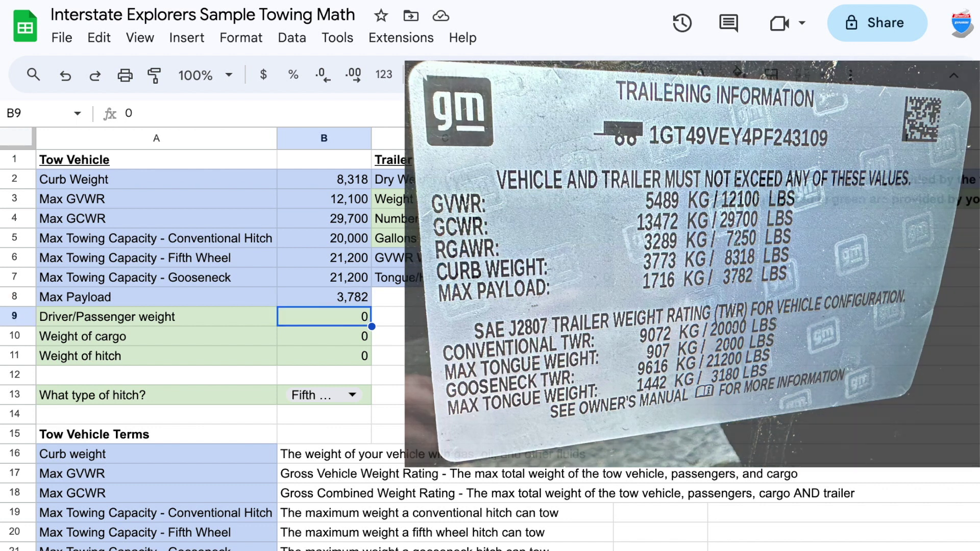
key("Left")
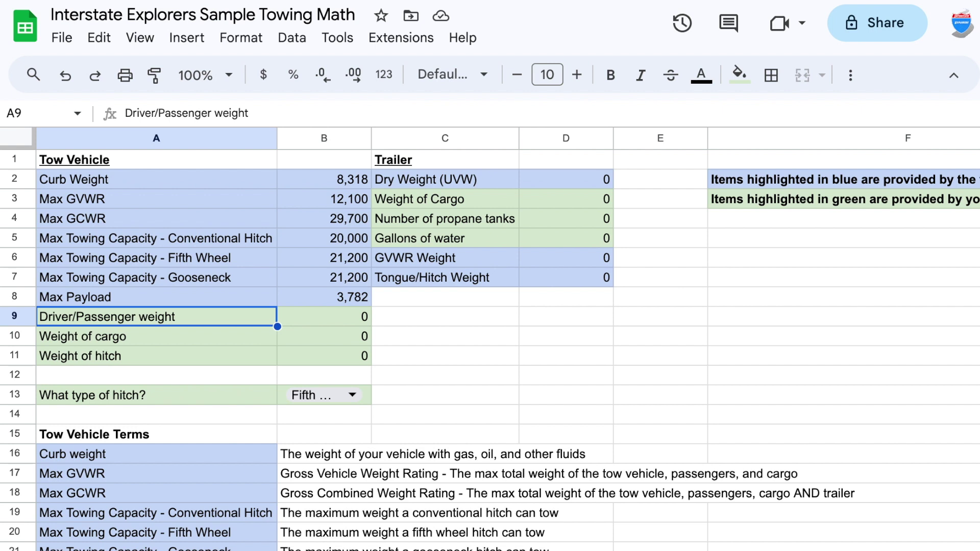
Enter 300 driver/passenger weight, 100 cargo and 287 hitch weight, and choose Fifth Wheel hitch type
key("Right")
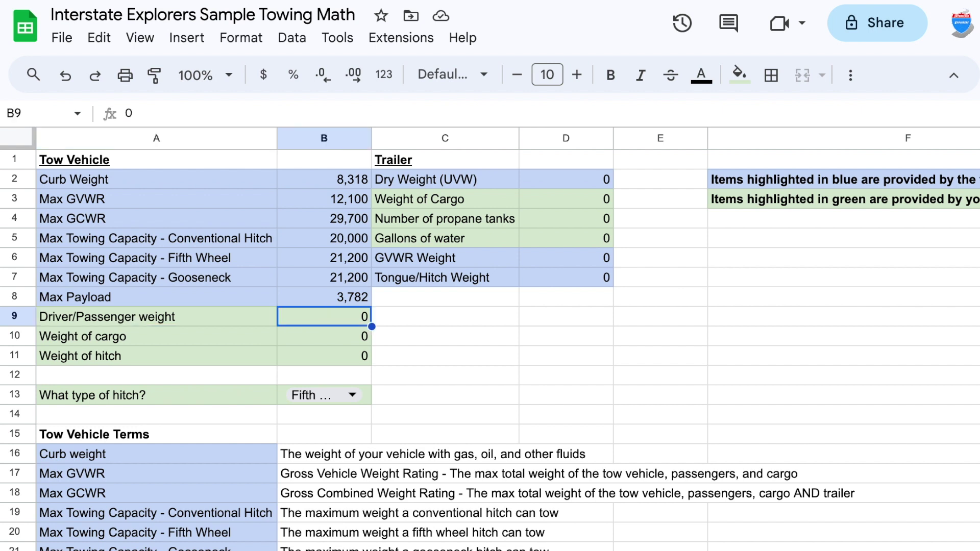
type("300")
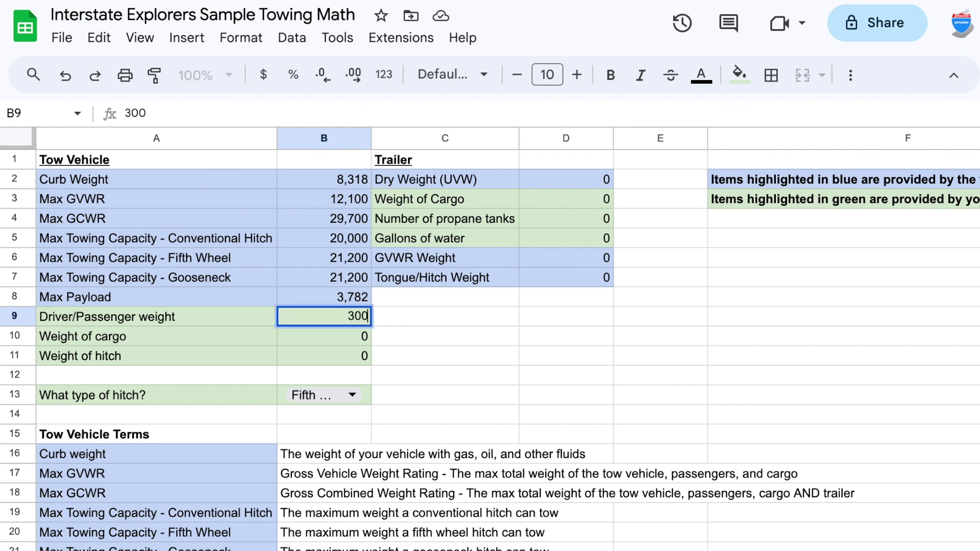
key("Return")
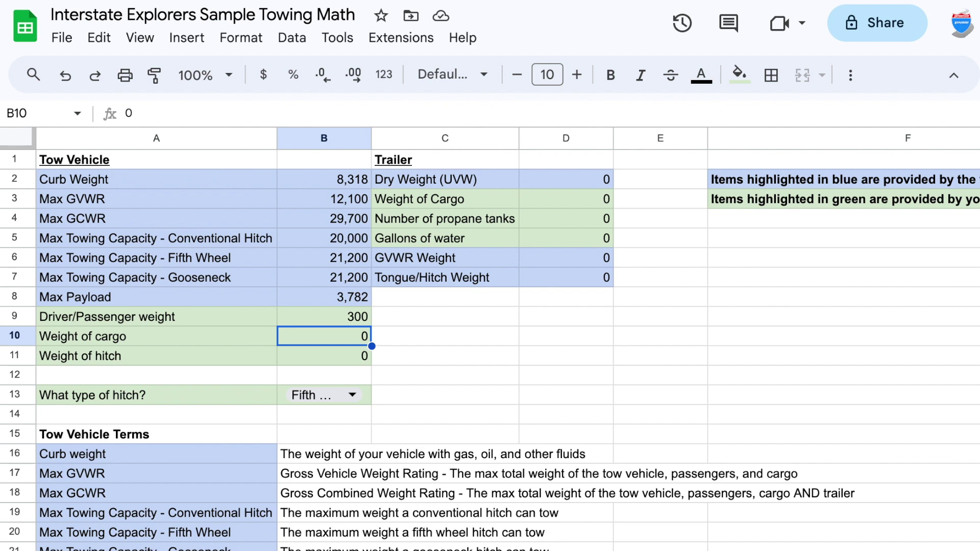
type("100")
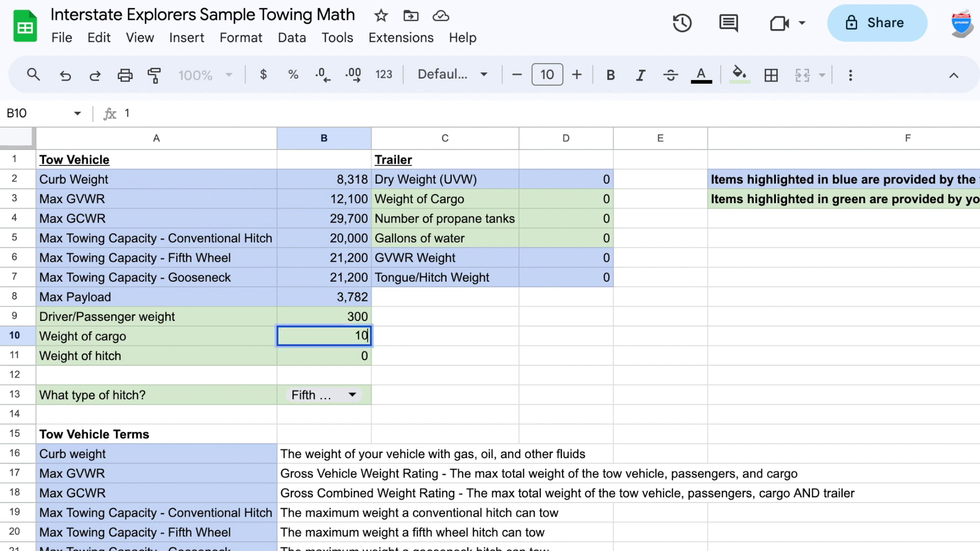
key("Return")
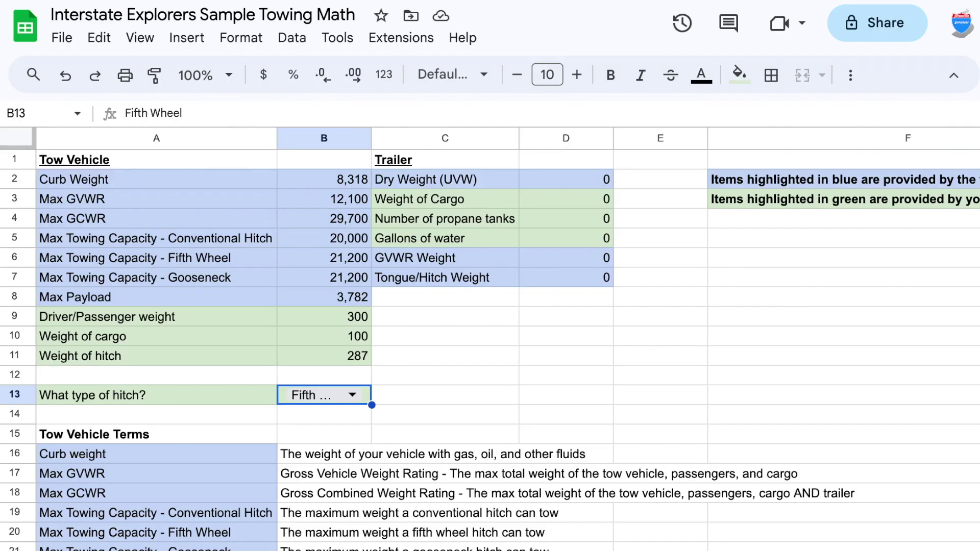
left_click(317, 394)
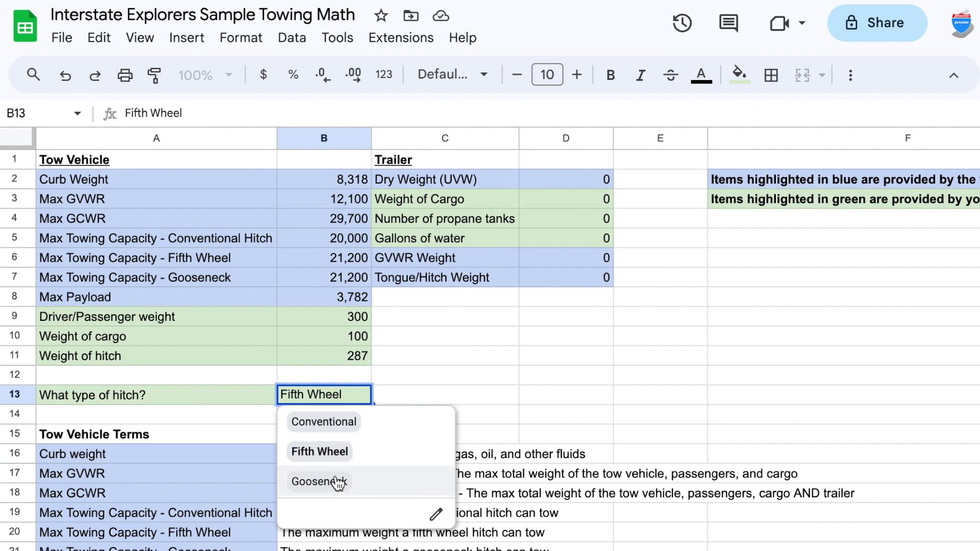
left_click(332, 453)
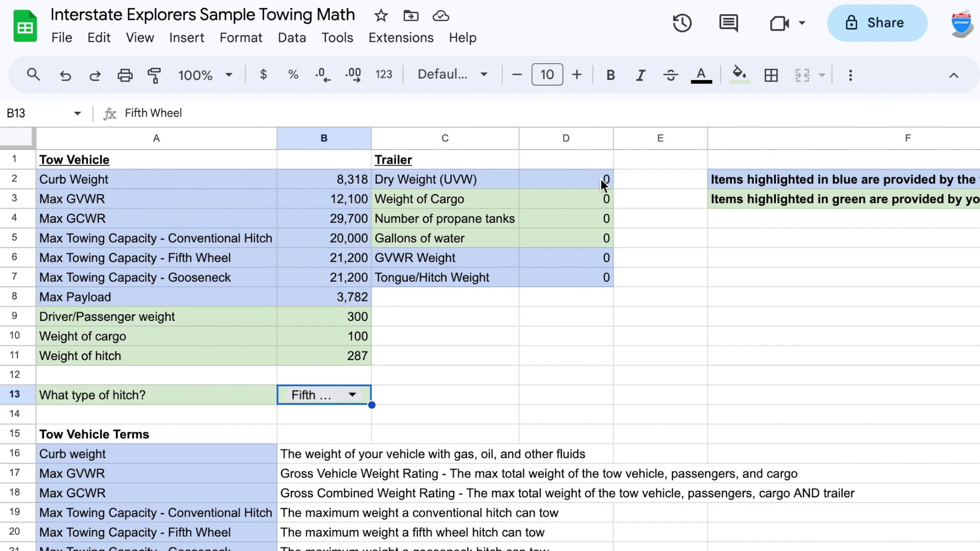
Enter the trailer's dry weight of 11,923 and cargo weight of 1000
left_click(583, 178)
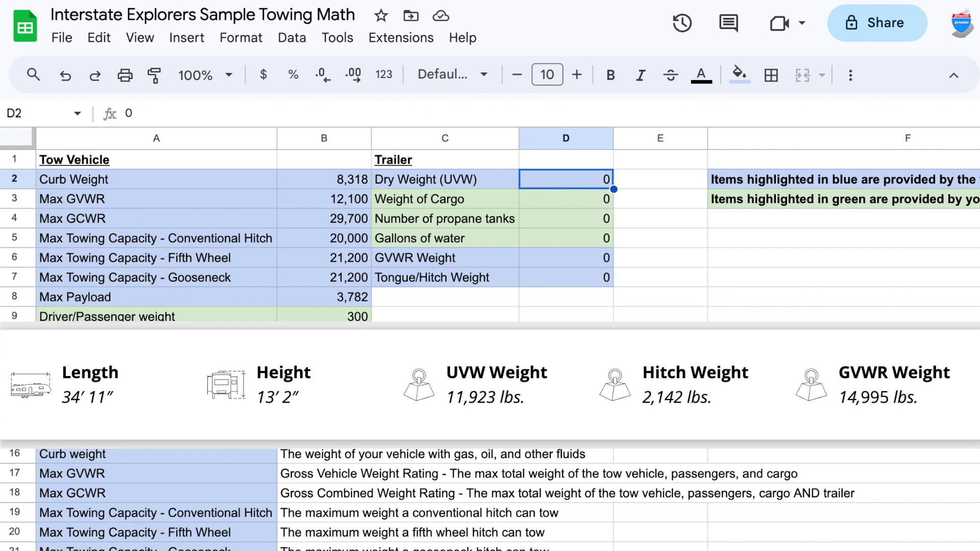
type("11923")
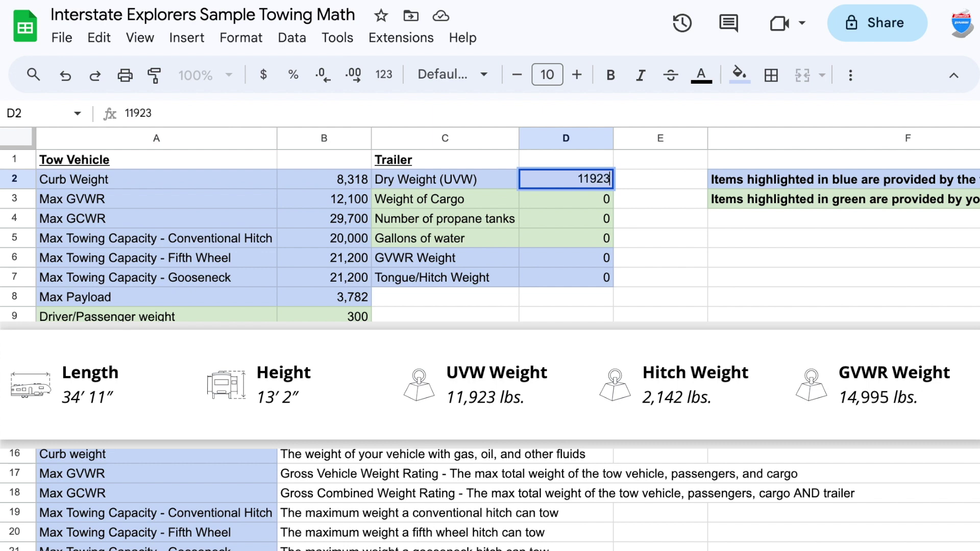
key("Return")
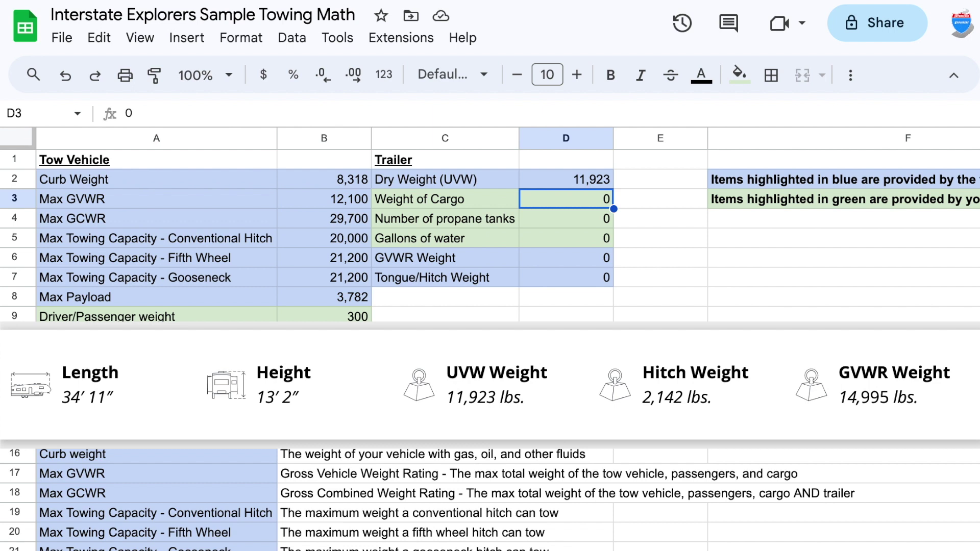
type("1000")
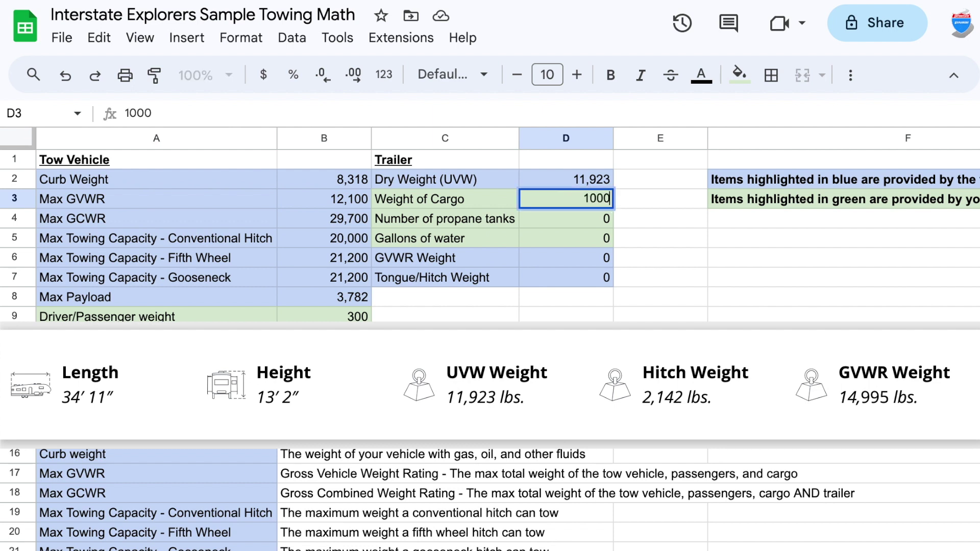
key("Return")
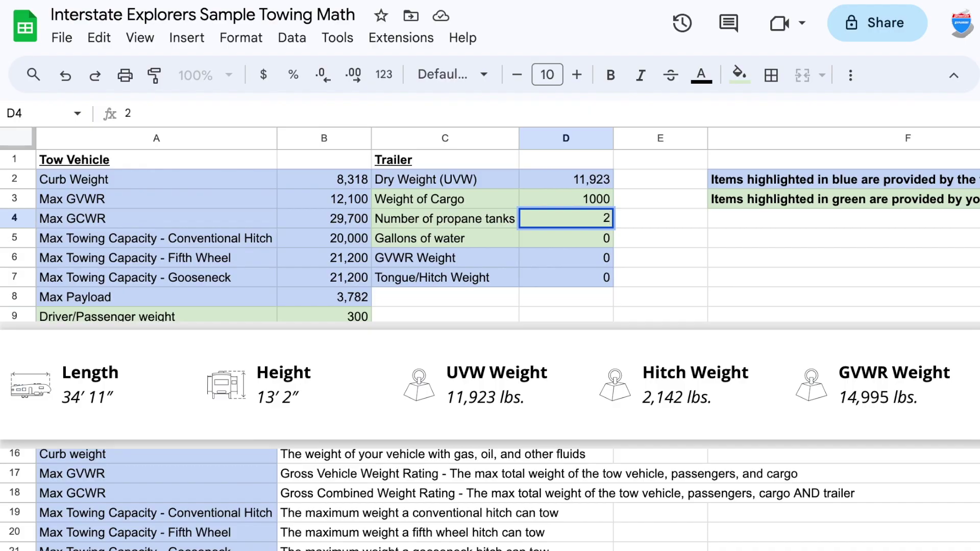
Enter 2 propane tanks, 37 gallons of water, GVWR 14,995 and tongue weight 2,142
key("Return")
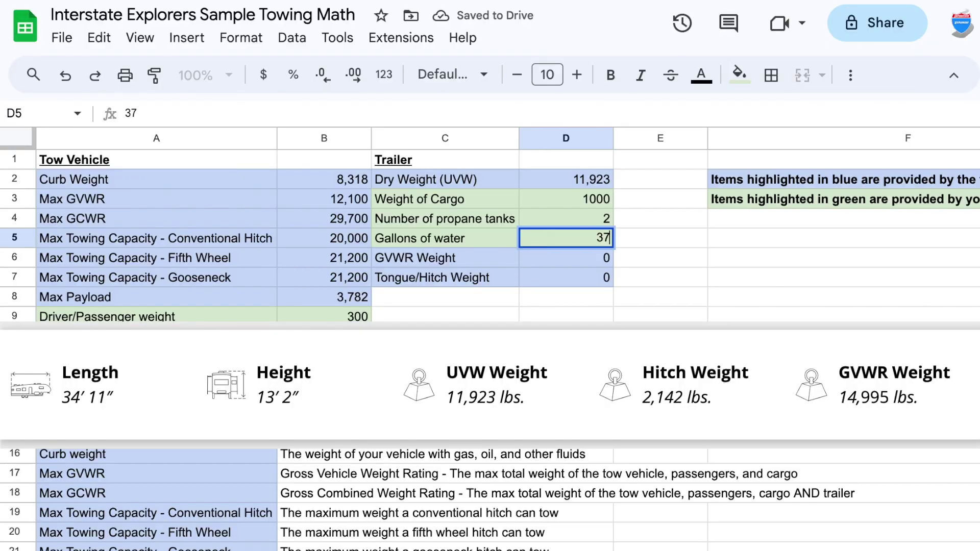
key("Return")
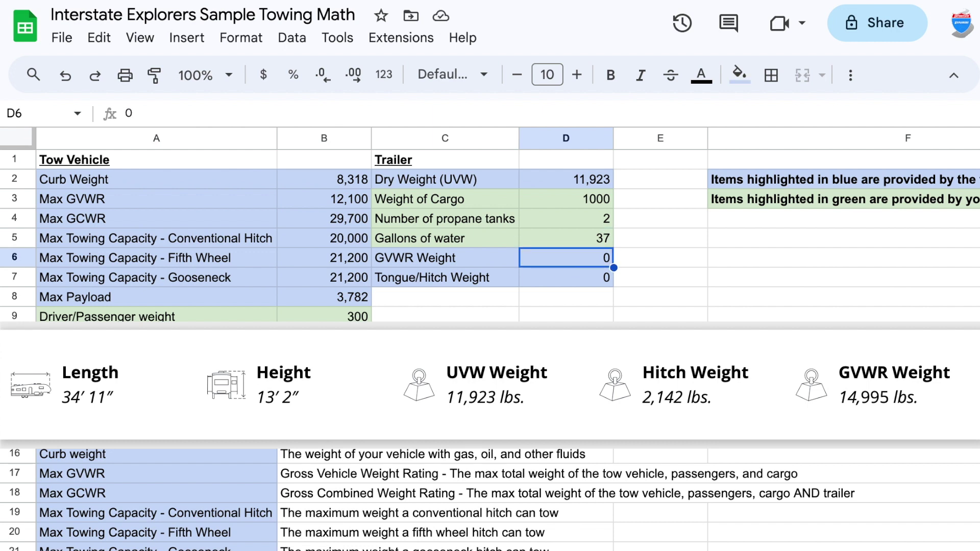
type("14,99")
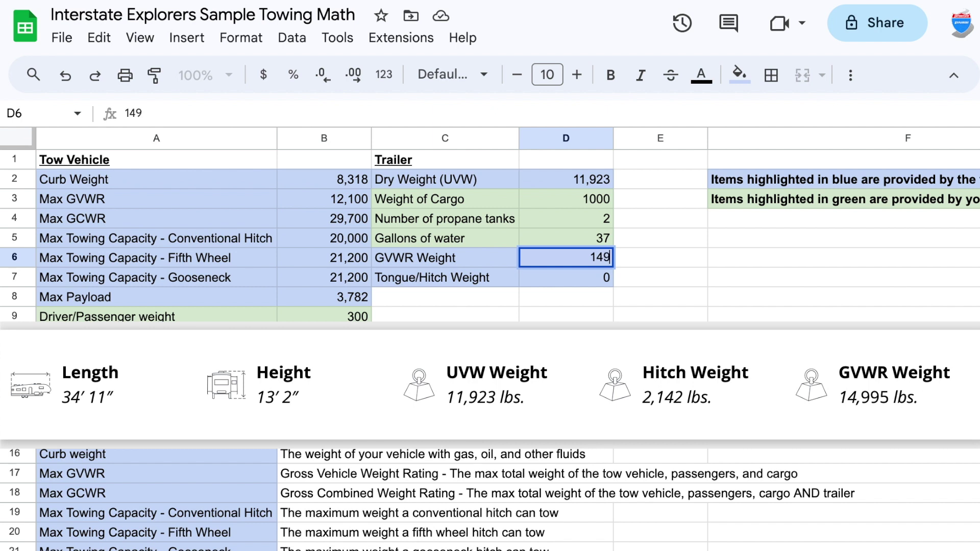
type("5")
key("Return")
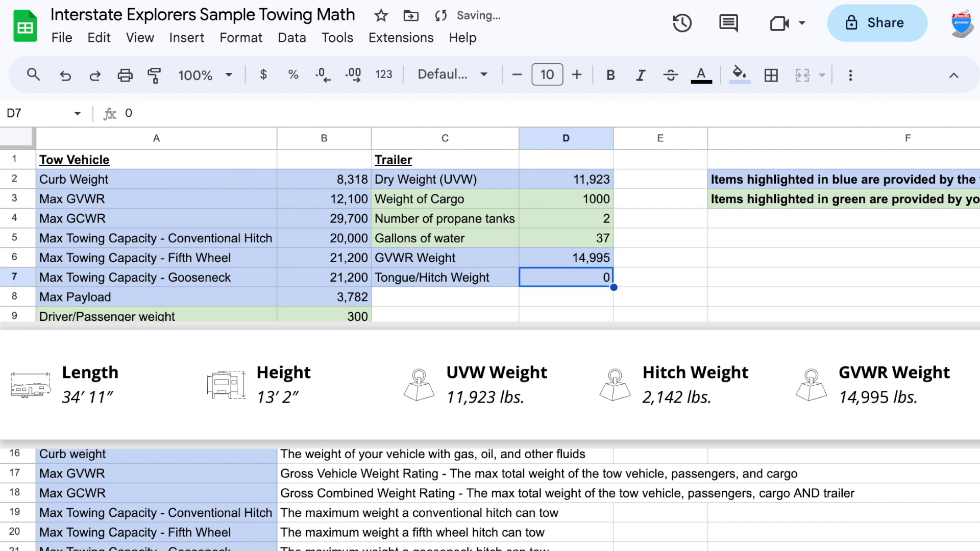
type("2142")
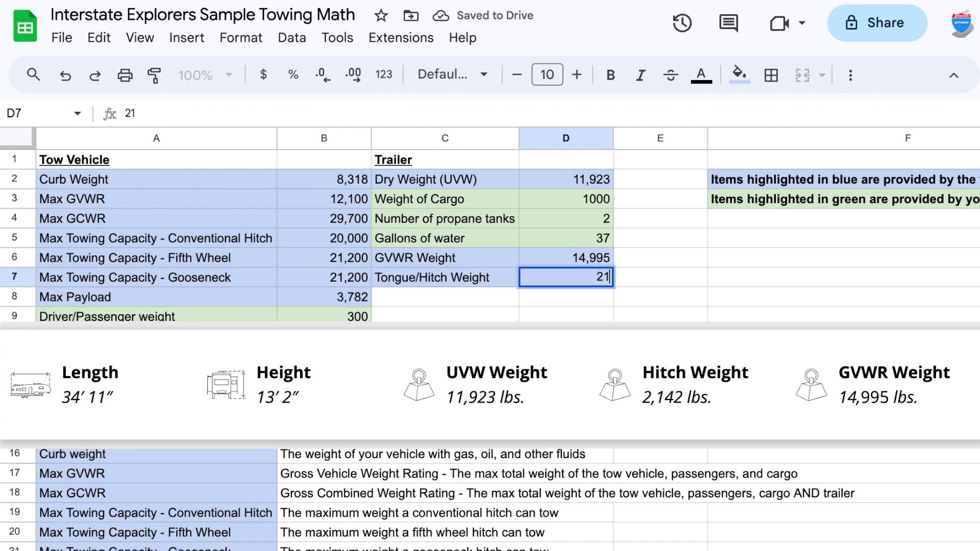
key("Return")
left_click(565, 277)
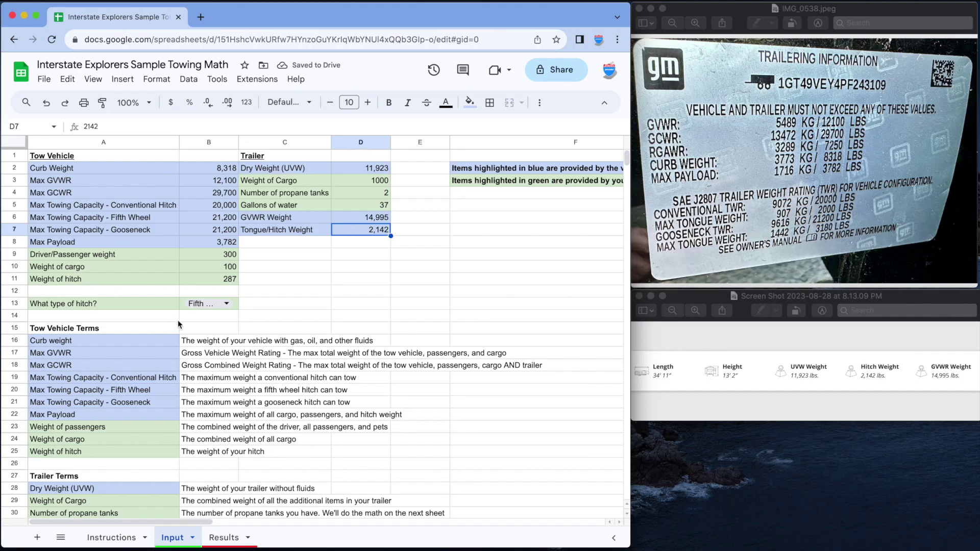
On the Results sheet, check the 13,306 Gross Trailer Weight and available combined trailer weight formulas
left_click(221, 540)
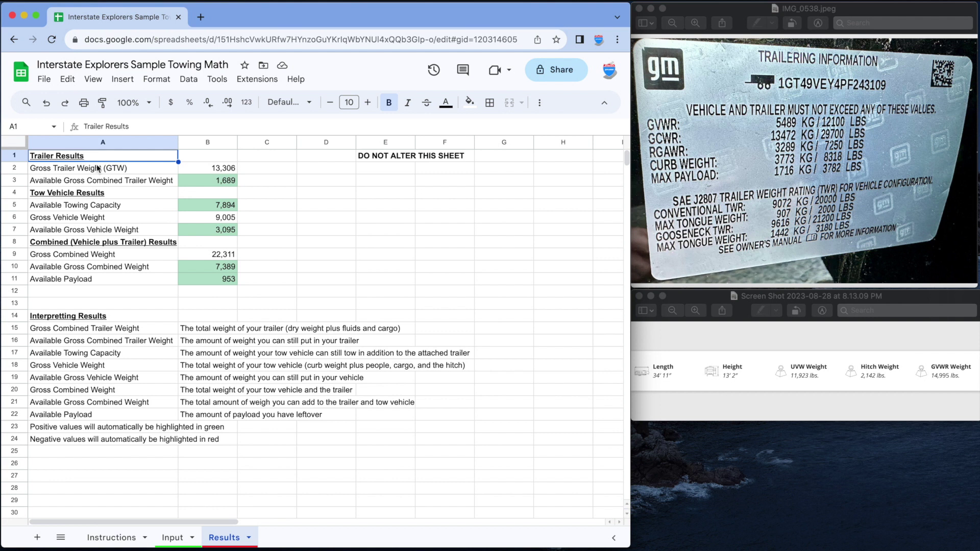
left_click(99, 169)
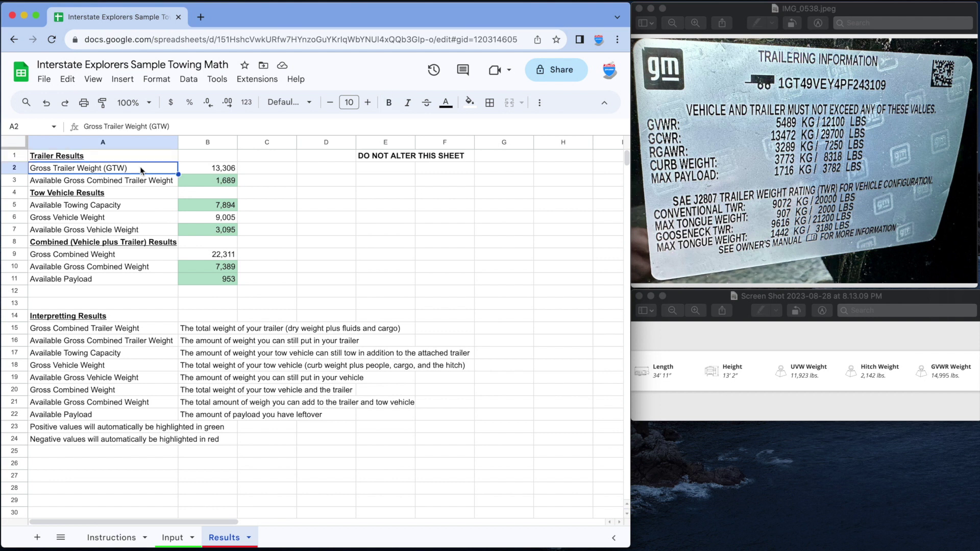
left_click(214, 169)
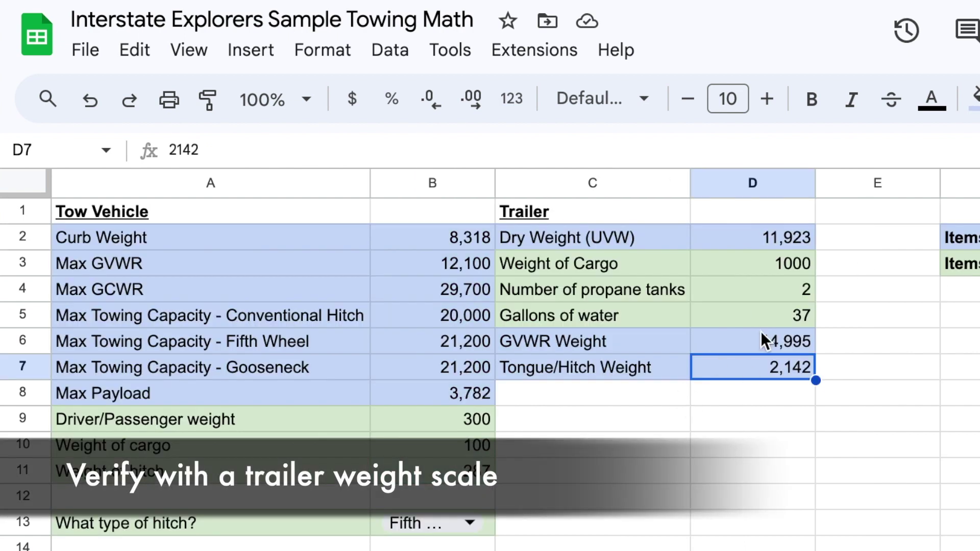
left_click(758, 350)
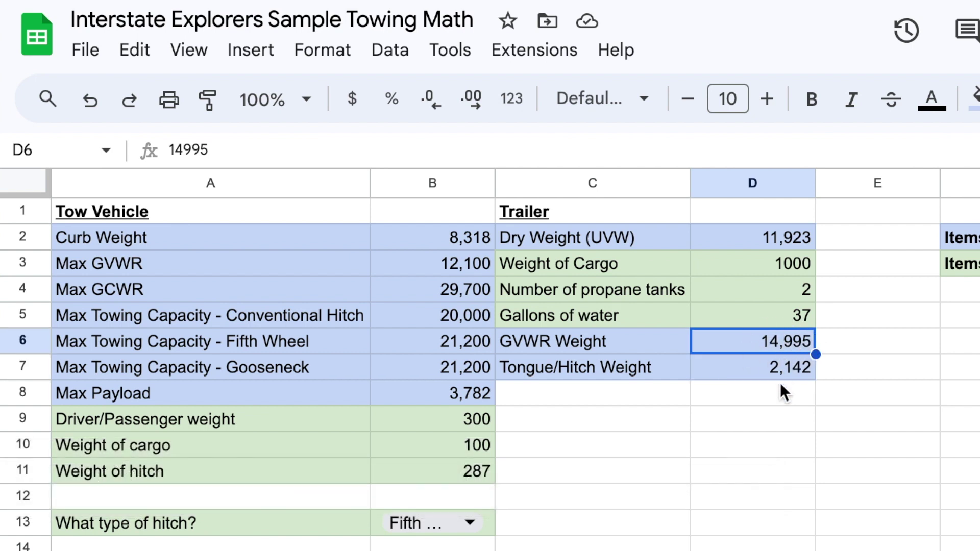
key("ctrl+shift+Page_Down")
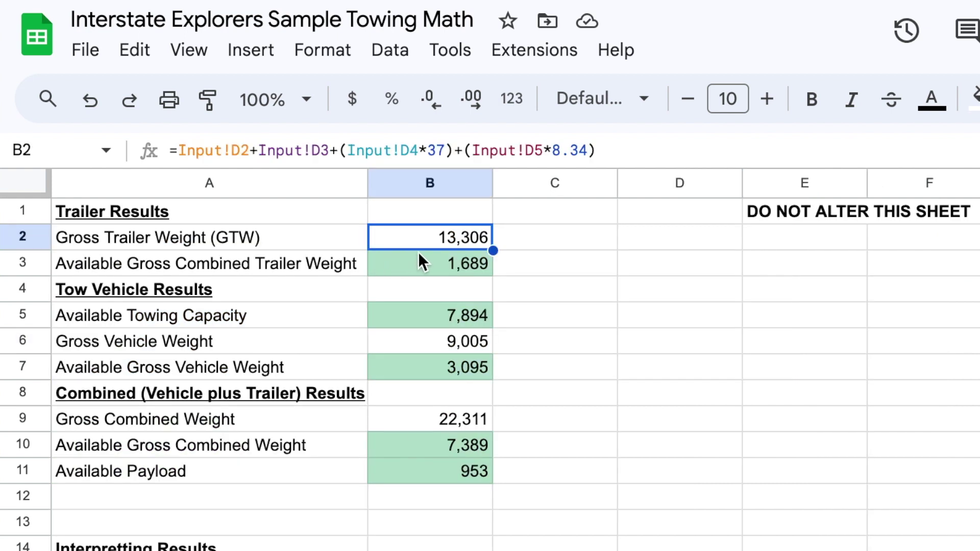
left_click(446, 266)
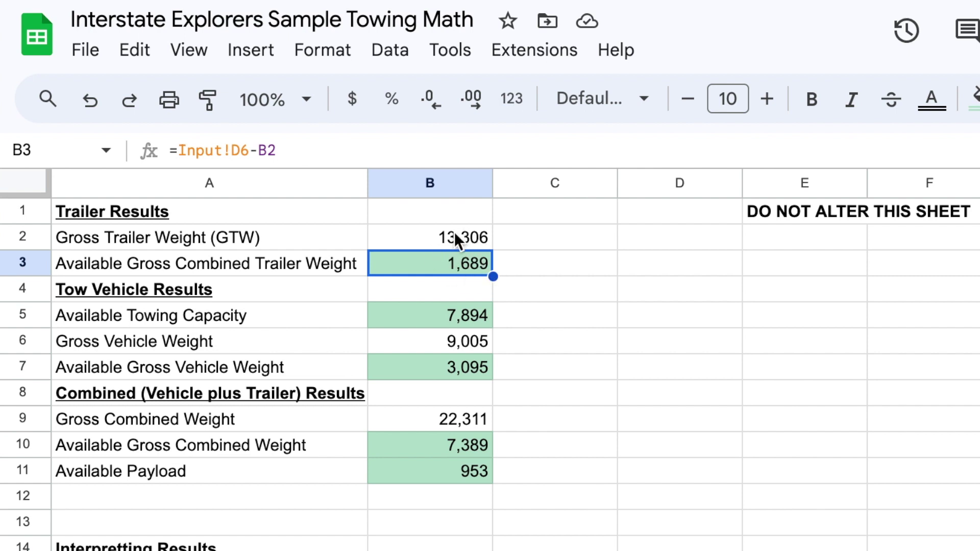
Inspect the tow vehicle results: 7,894 towing capacity, 9,005 gross vehicle weight, 953 payload
left_click(296, 297)
left_click(276, 321)
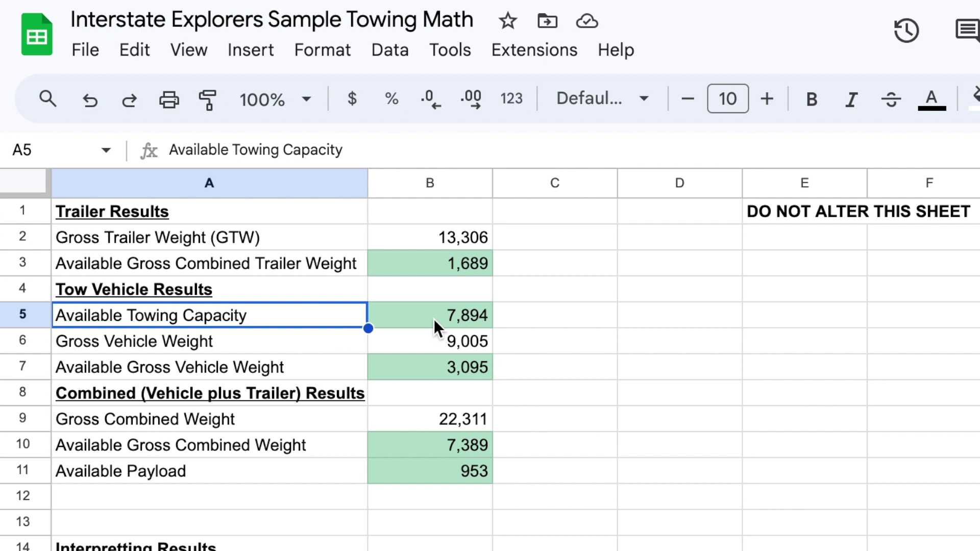
left_click(317, 340)
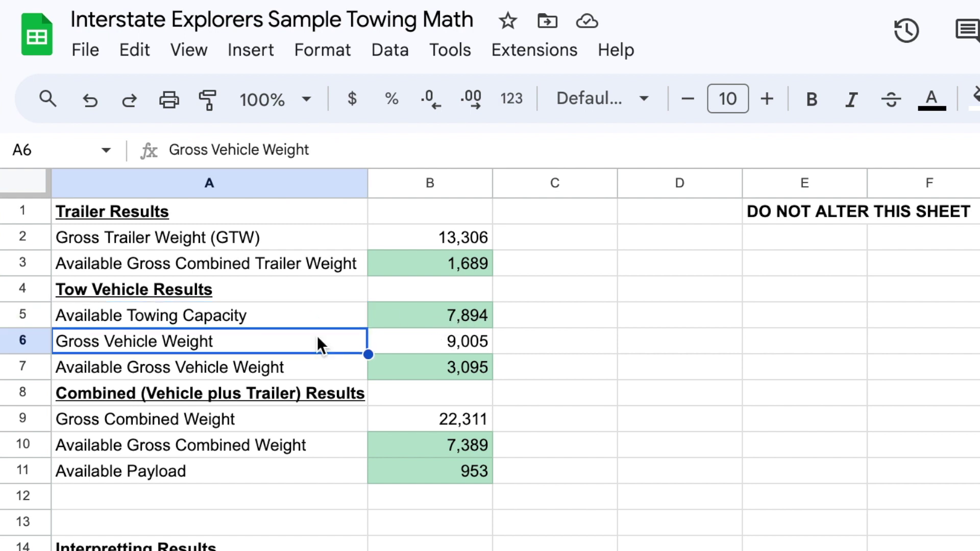
left_click(434, 346)
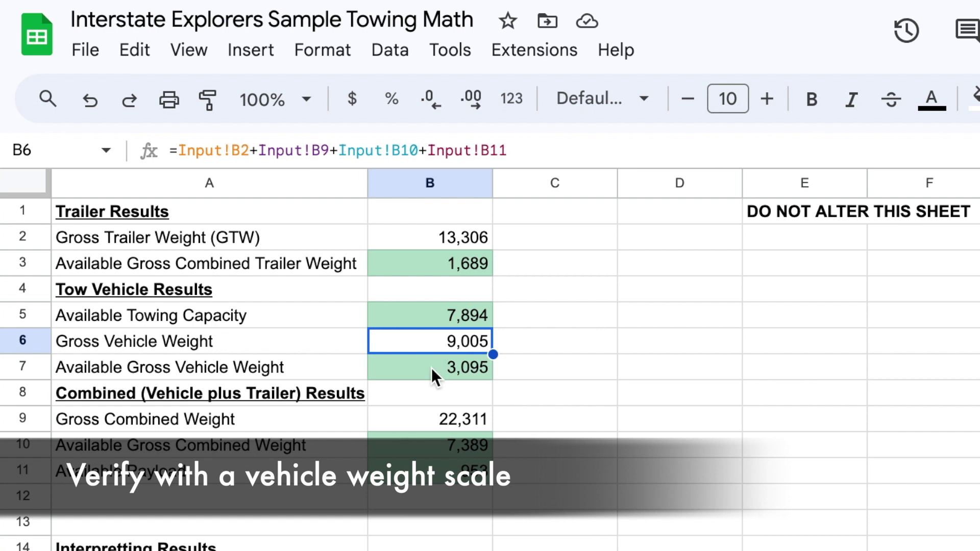
left_click(430, 367)
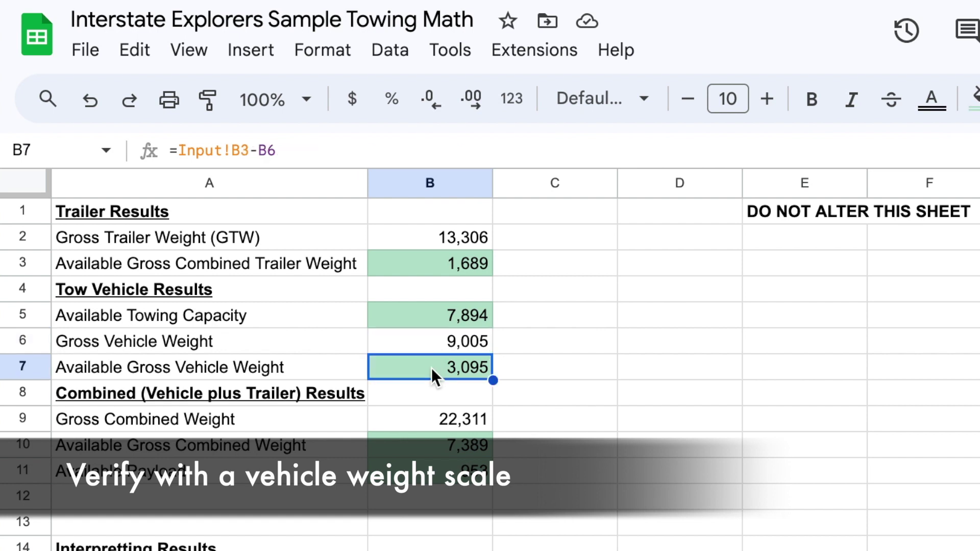